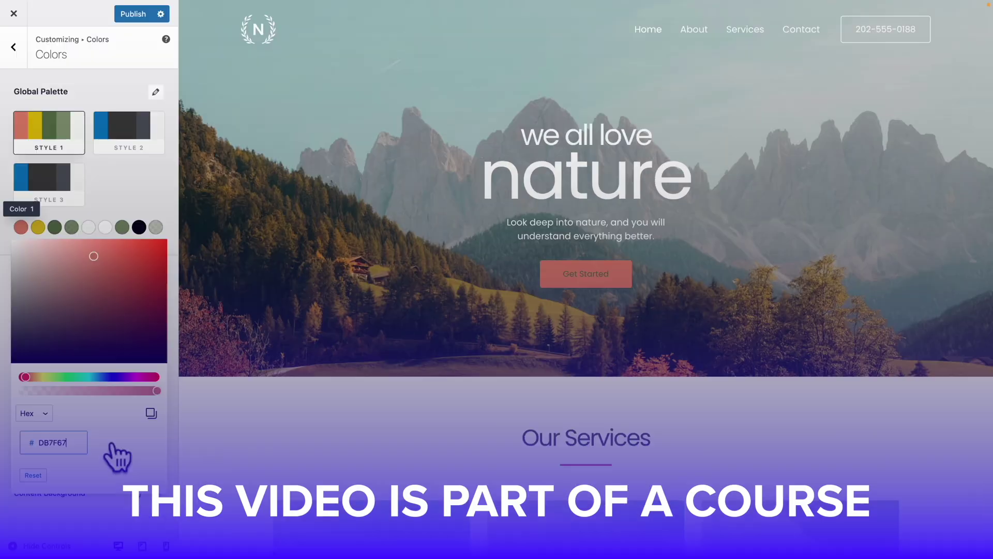
# Pick a different palette colour and paste the copied café address into a new map search
pyautogui.click(42, 228)
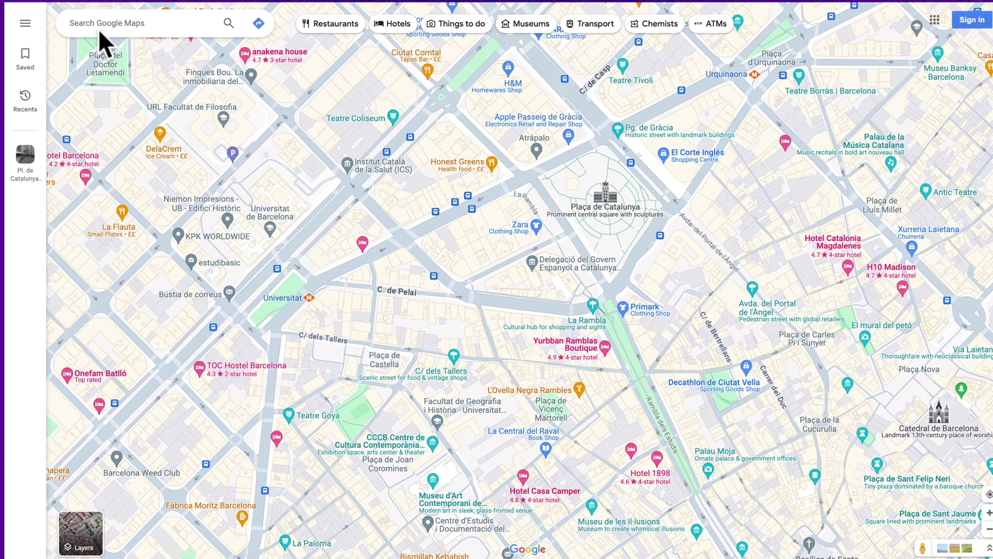
pyautogui.click(98, 27)
pyautogui.write('Pl. de Catalunya, 21, Ciutat Vella, 08002 Barcelona, Spain')
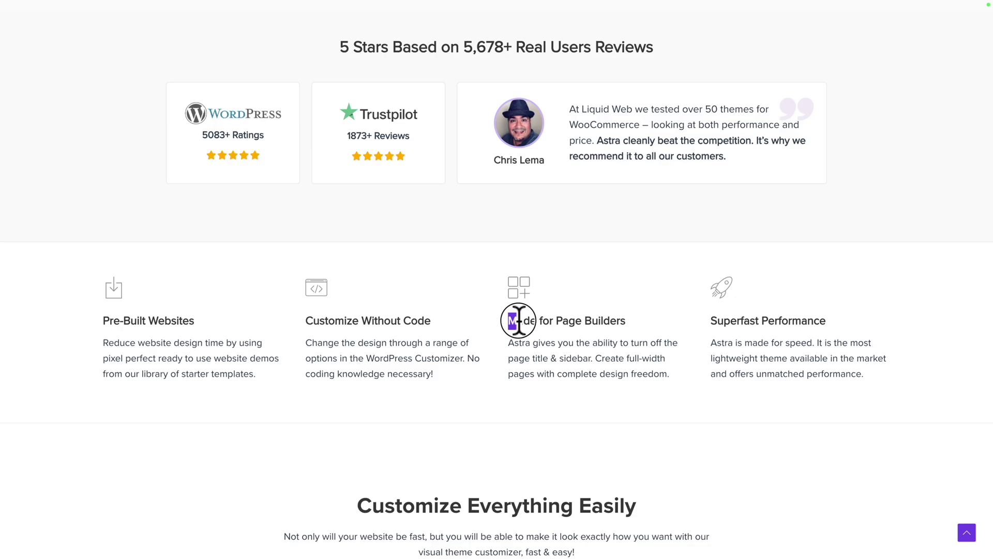
pyautogui.moveTo(510, 317); pyautogui.dragTo(676, 388)
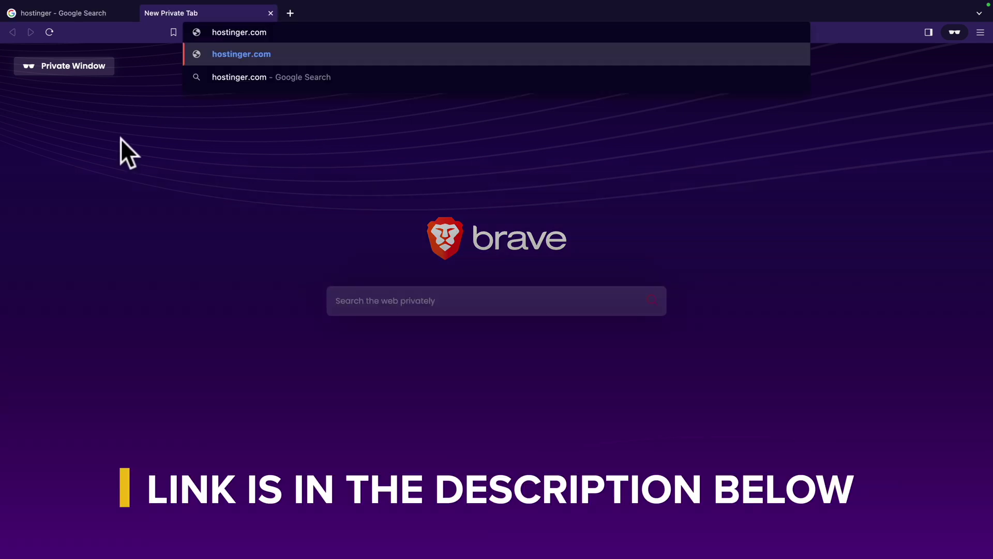
# Go to hostinger.com, view the WordPress hosting plans and add Premium to the cart
pyautogui.press('Return')
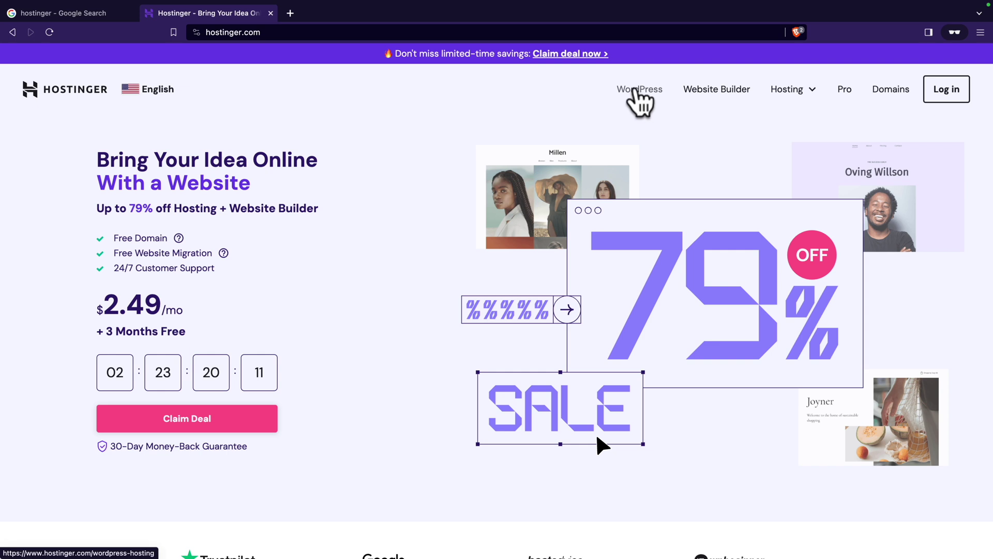
pyautogui.click(635, 88)
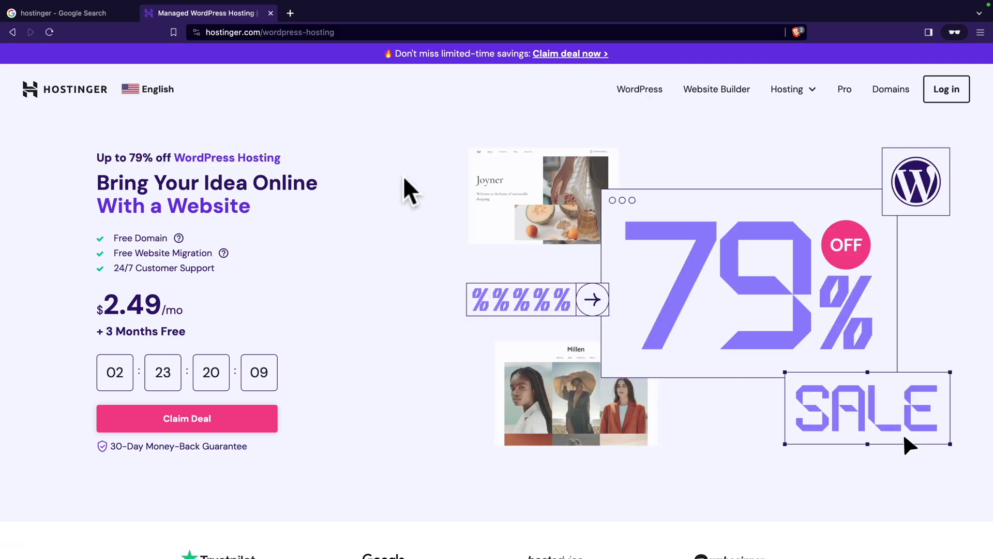
pyautogui.scroll(-10, 404, 178)
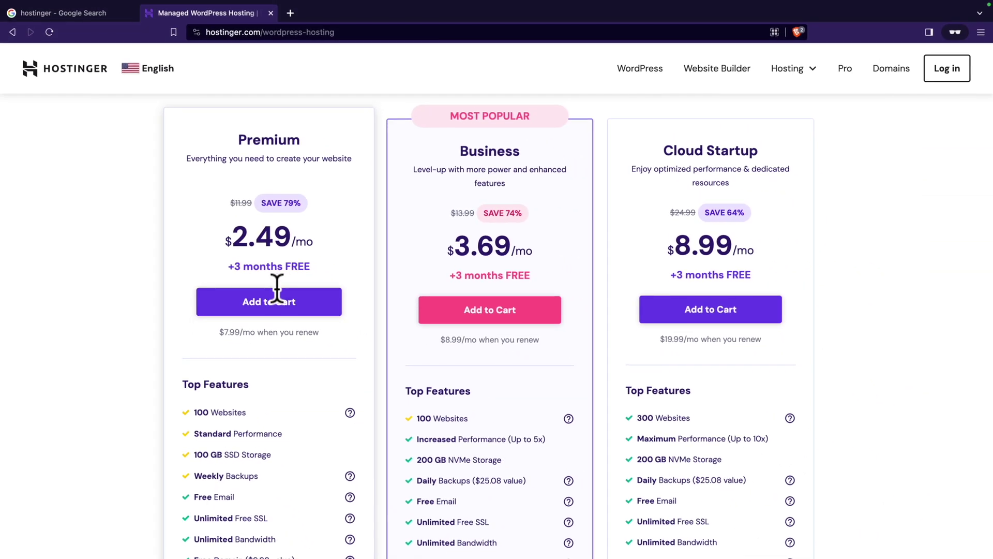
pyautogui.click(268, 302)
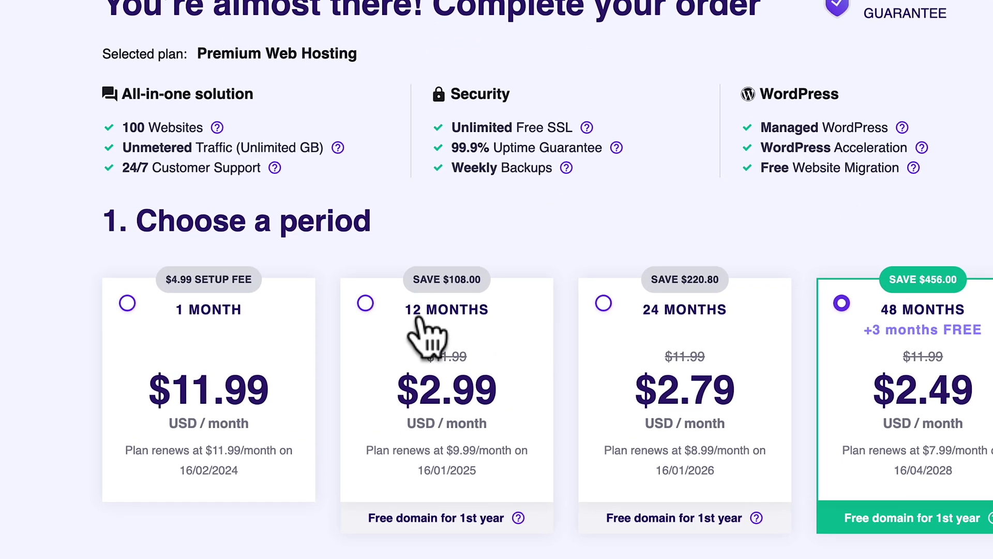
# Bill the Premium Web Hosting order over 12 months ($35.88)
pyautogui.click(389, 395)
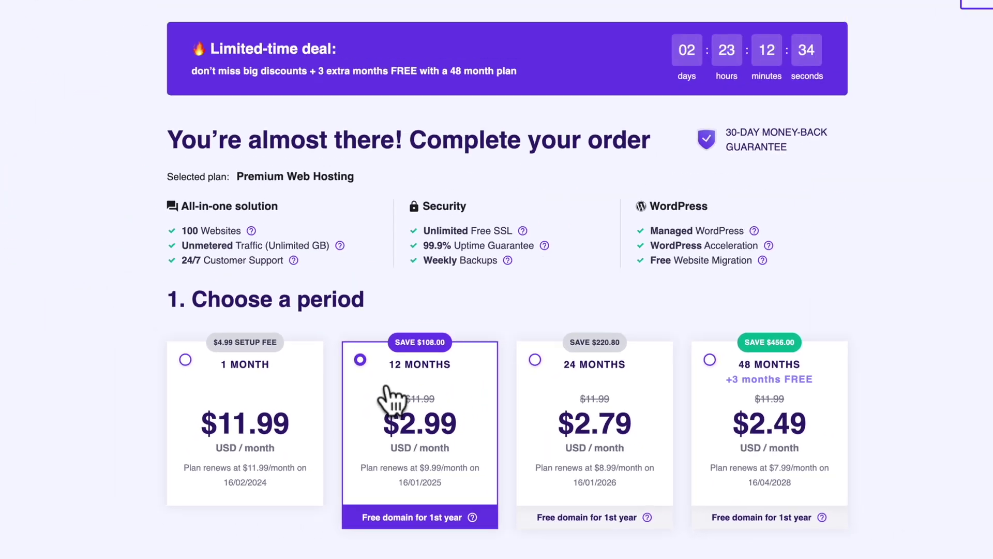
pyautogui.scroll(-5, 390, 362)
# Try PayPal and Google Pay, settle on credit card, and submit the $35.88 payment
pyautogui.scroll(-2, 384, 397)
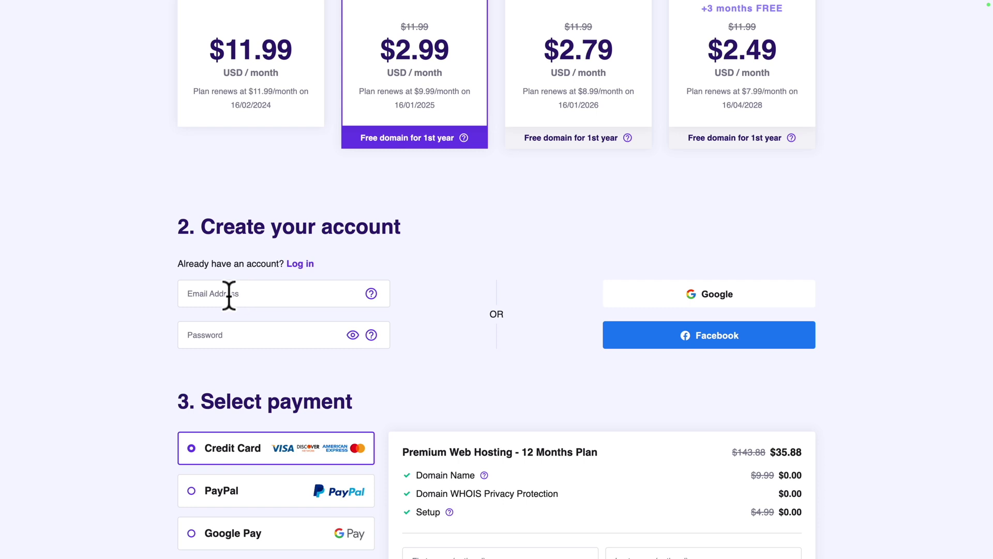
pyautogui.scroll(-6, 229, 295)
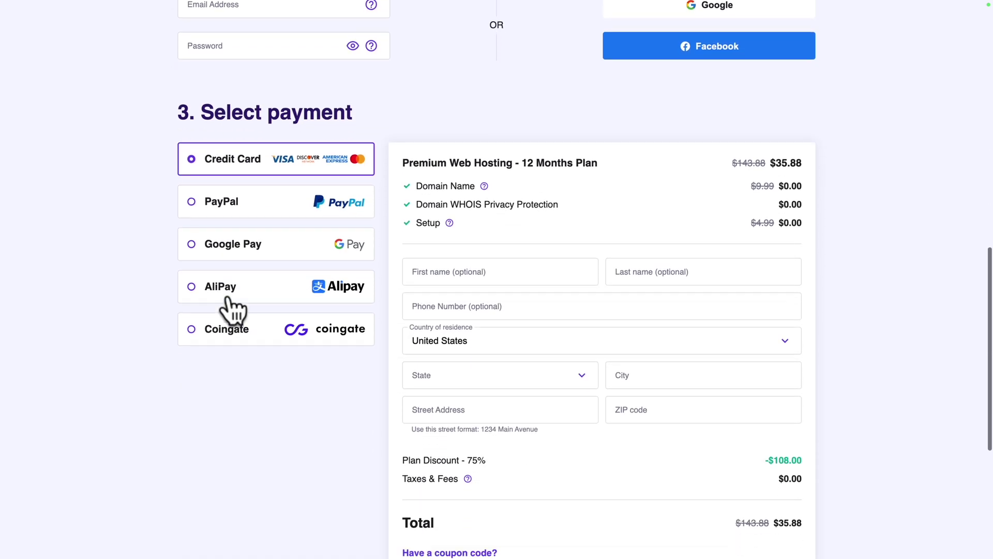
pyautogui.scroll(-1, 228, 298)
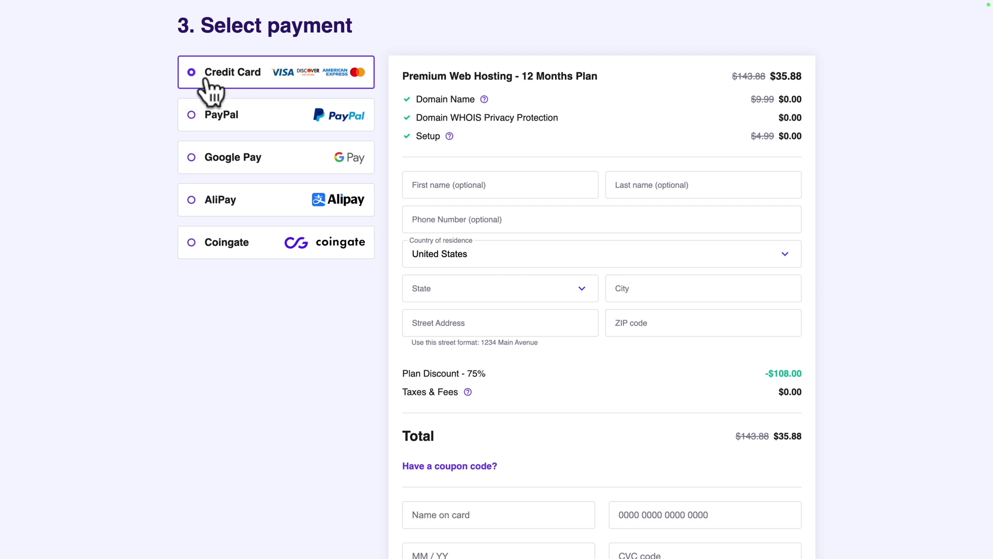
pyautogui.click(209, 126)
pyautogui.click(208, 106)
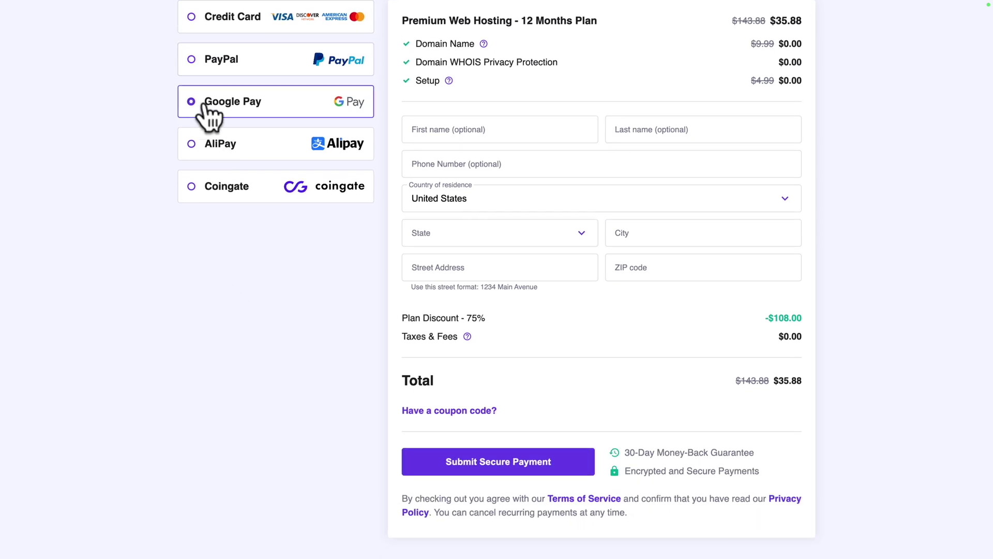
pyautogui.click(216, 63)
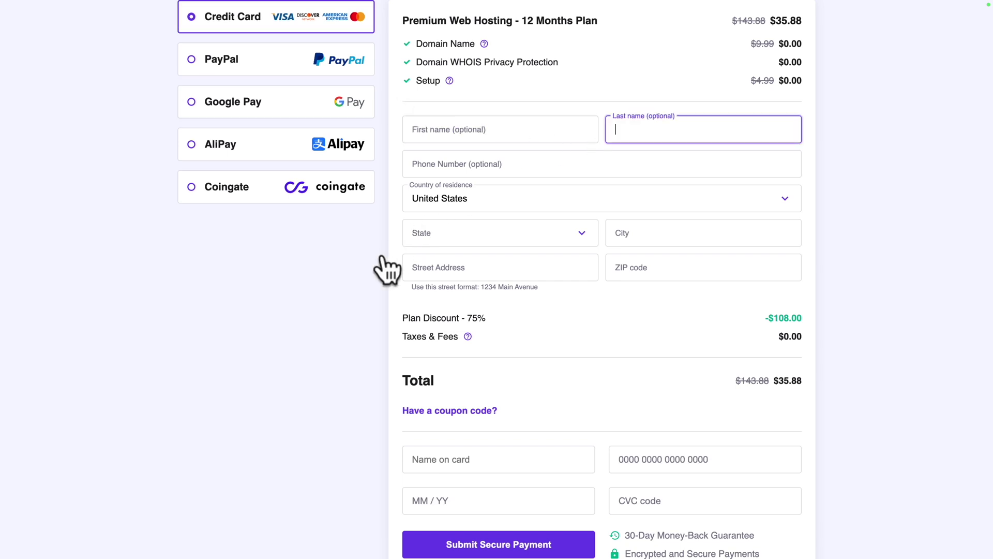
pyautogui.scroll(-3, 386, 269)
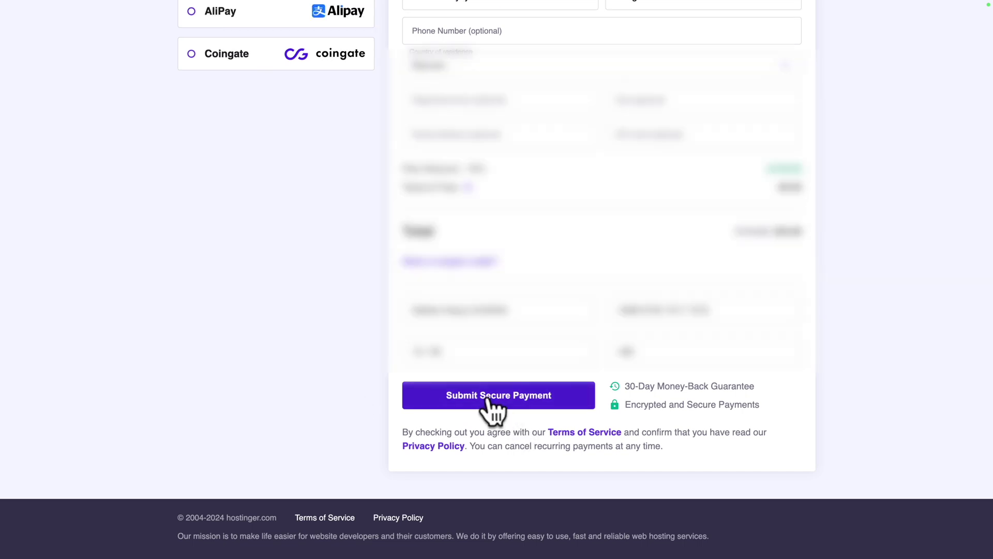
pyautogui.click(488, 397)
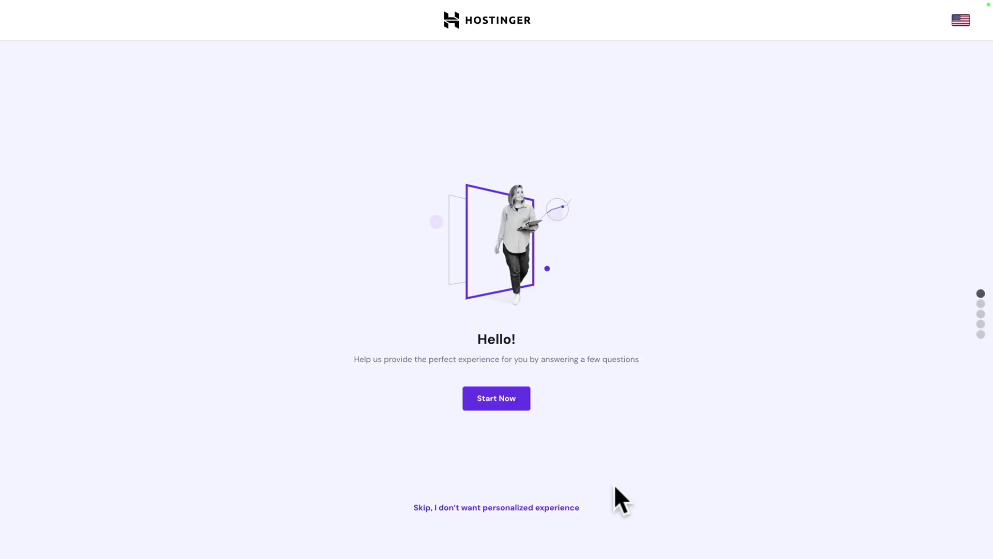
# Skip the personalised onboarding questions and create an empty website
pyautogui.click(545, 509)
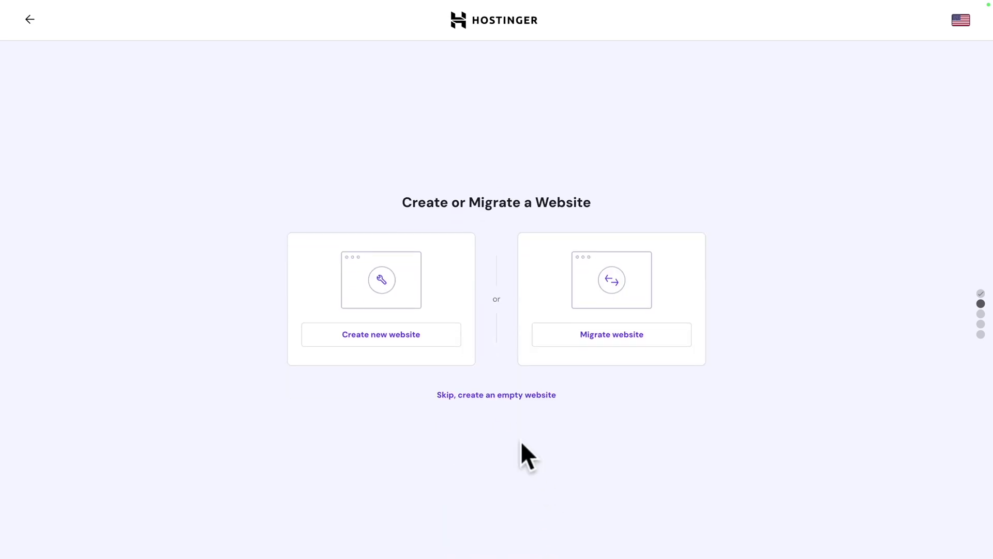
pyautogui.click(494, 396)
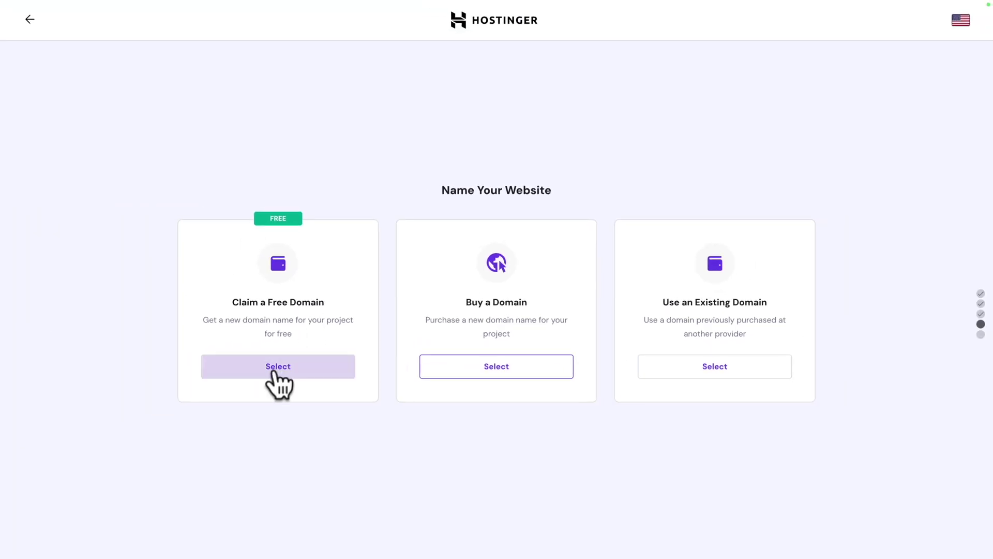
# Claim the free domain freshwebsite with the .click extension and continue once it's available
pyautogui.click(272, 369)
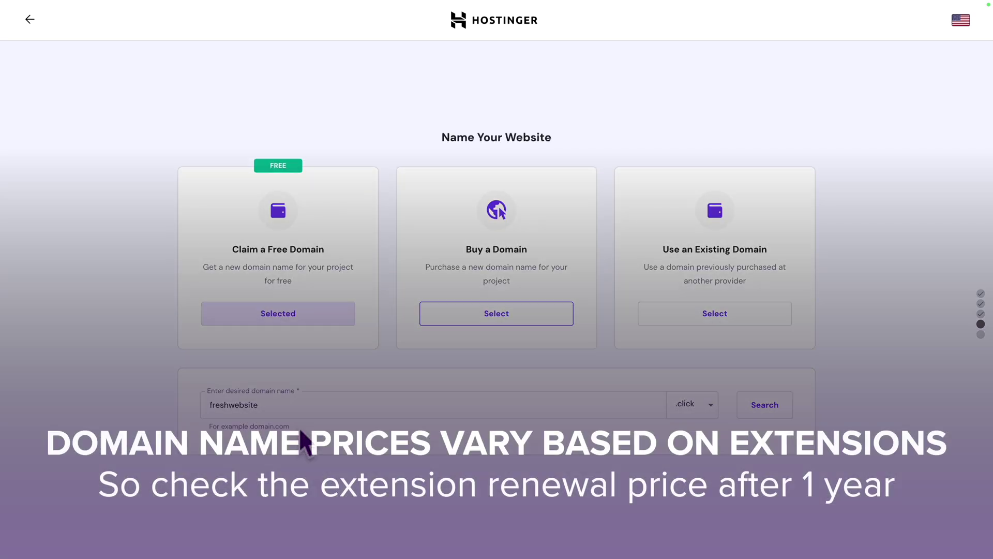
pyautogui.click(283, 428)
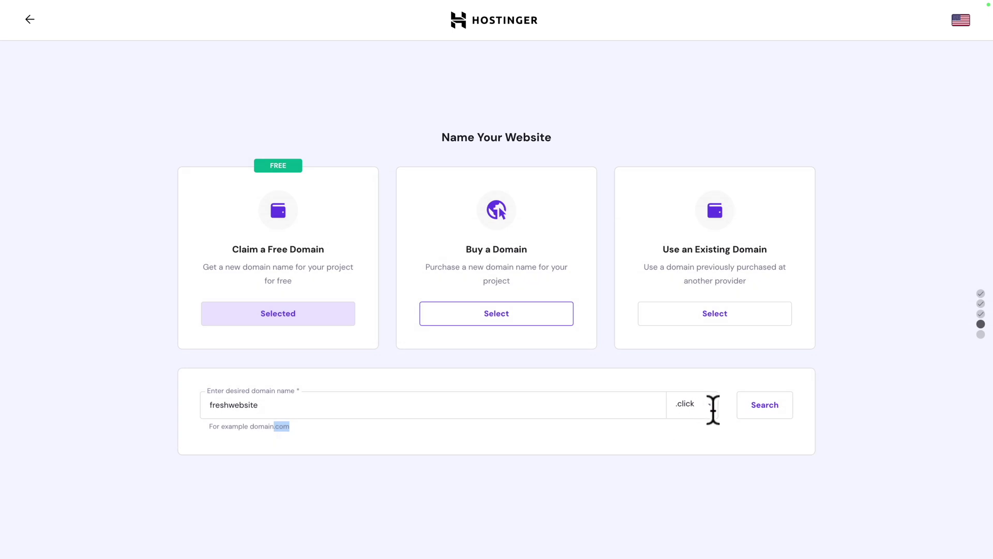
pyautogui.click(709, 404)
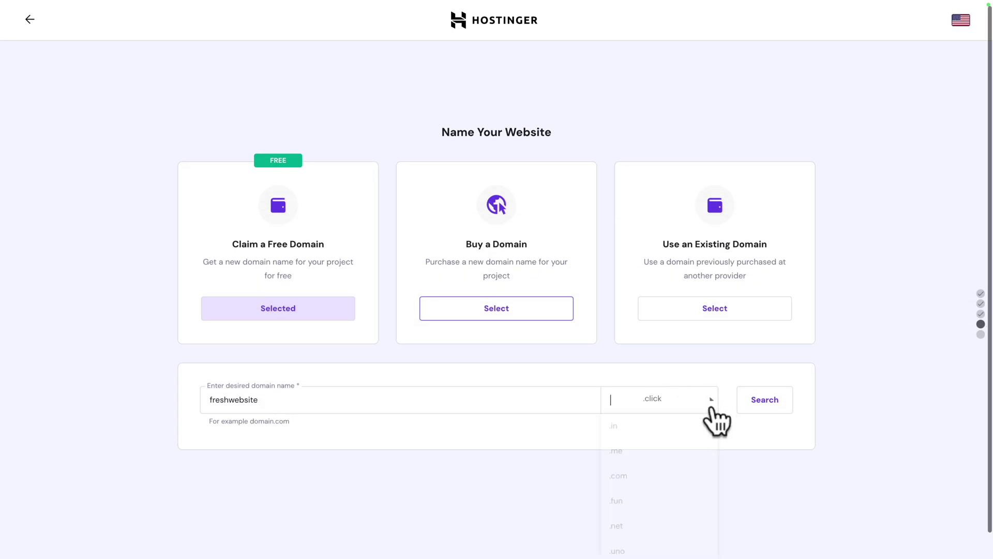
pyautogui.click(767, 456)
pyautogui.click(769, 405)
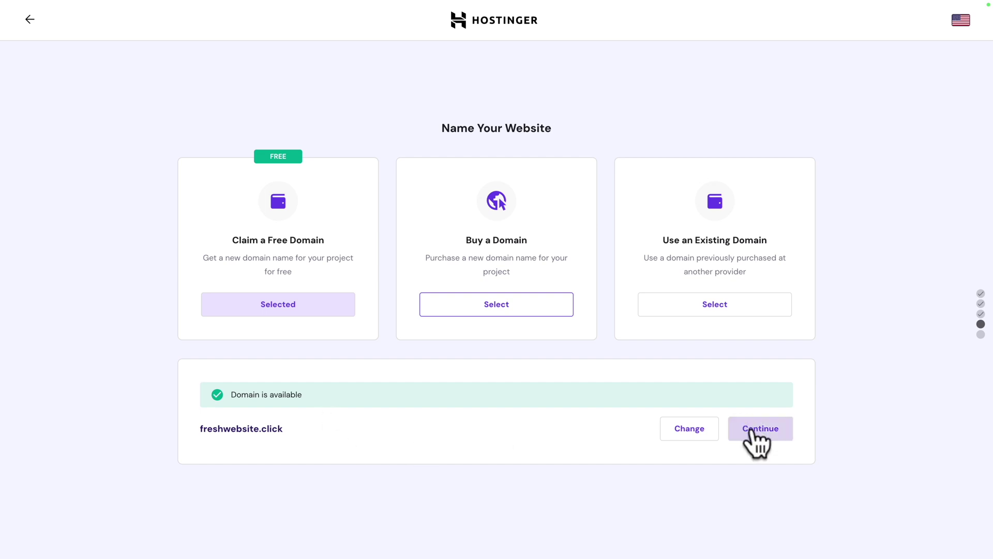
pyautogui.click(753, 429)
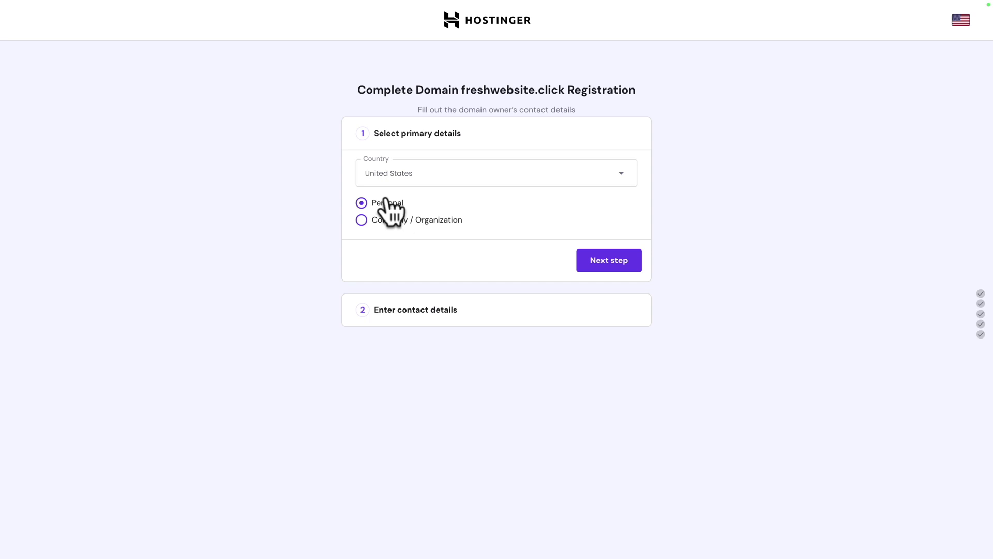
# Confirm personal ownership and submit the account details to register freshwebsite.click
pyautogui.click(589, 263)
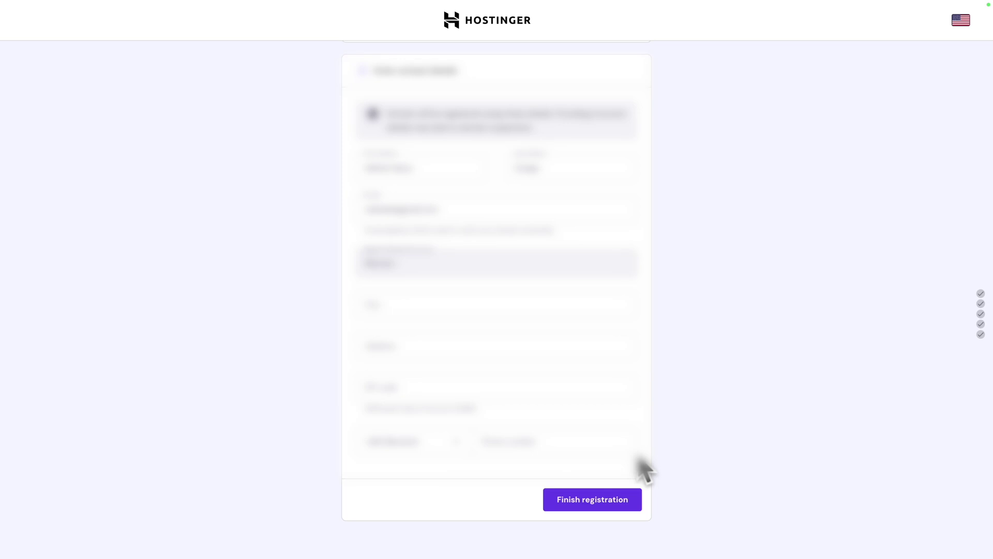
pyautogui.click(568, 502)
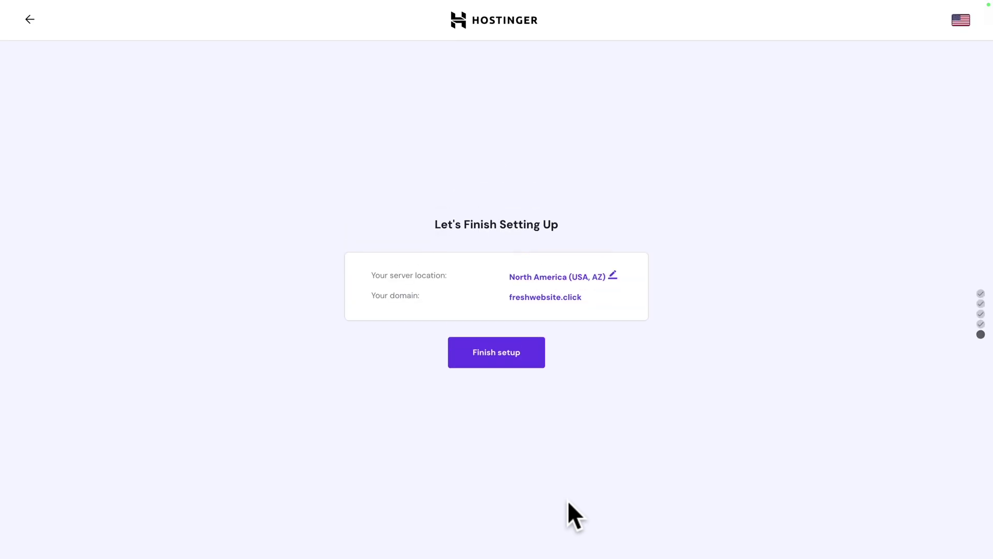
# Keep North America (USA, AZ) as the server location and finish the site setup
pyautogui.click(613, 274)
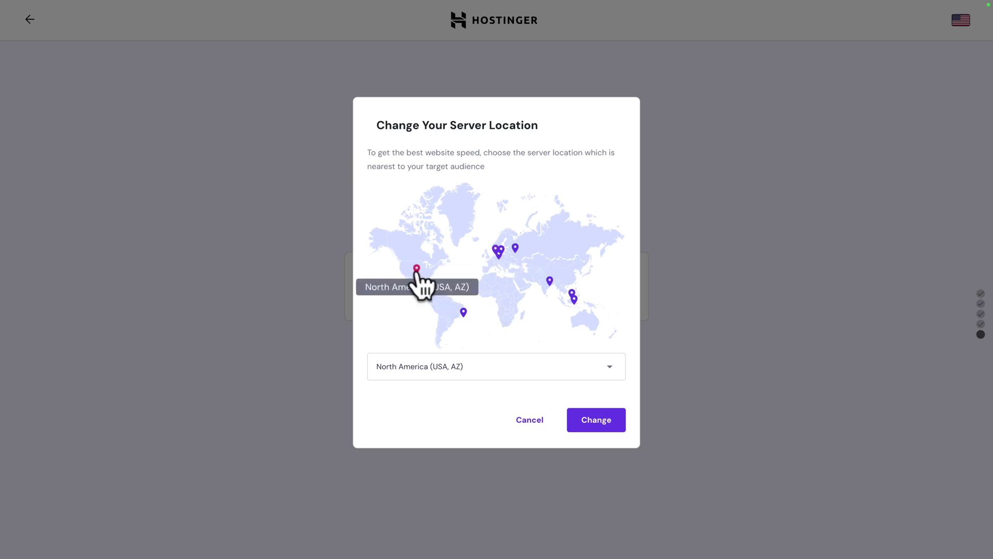
pyautogui.click(595, 422)
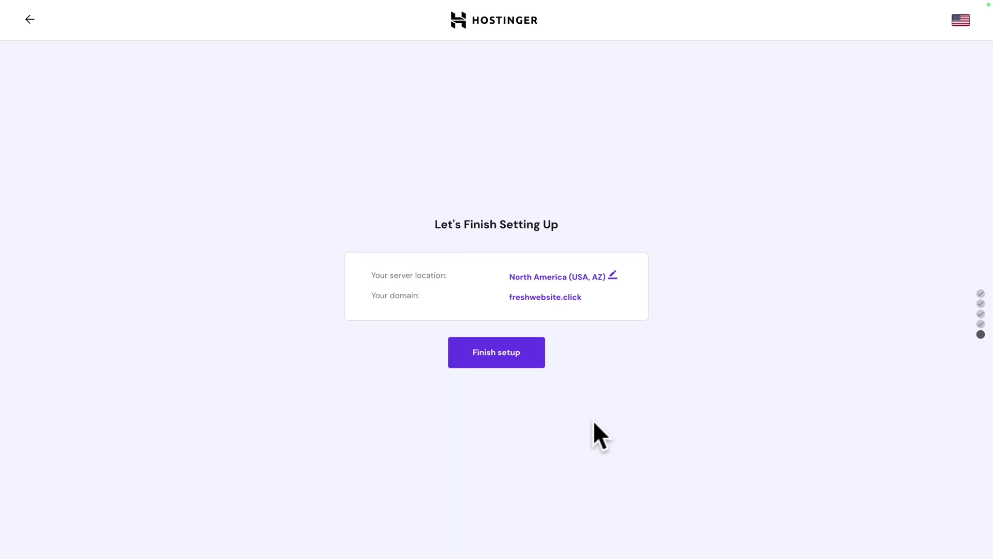
pyautogui.click(488, 353)
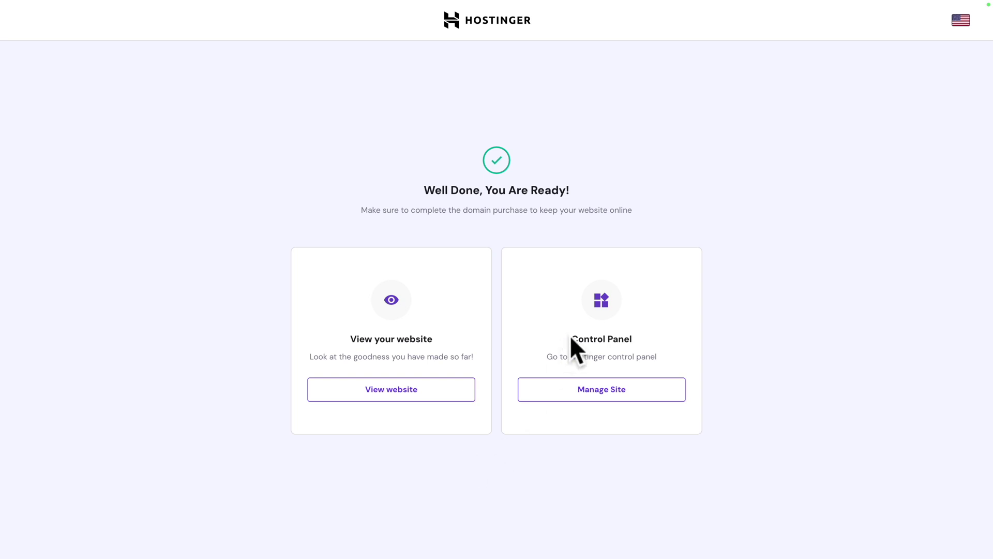
# Choose Manage Site under Control Panel on the Well Done page for freshwebsite.click
pyautogui.click(590, 394)
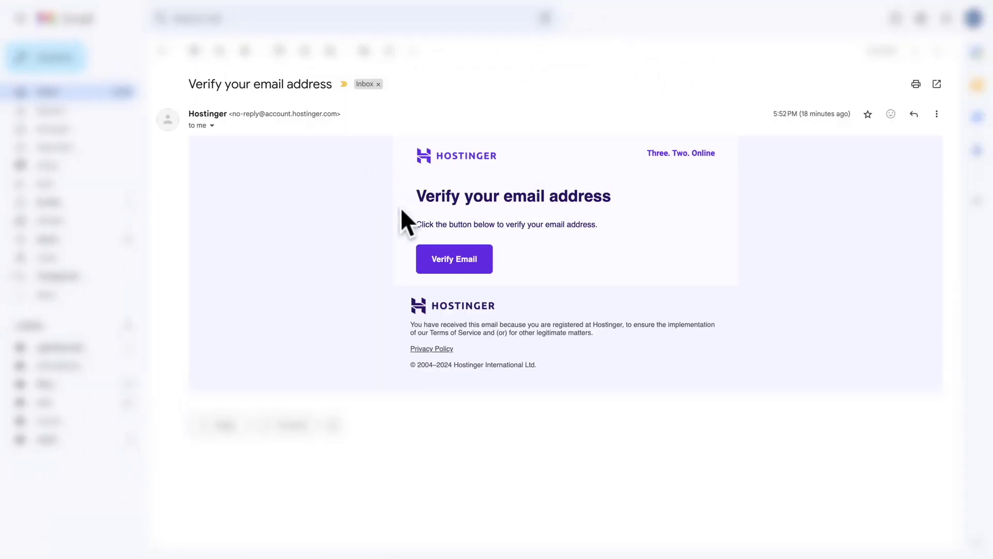
# Use the Verify Email button in Hostinger's Gmail message to confirm the account's address
pyautogui.click(452, 260)
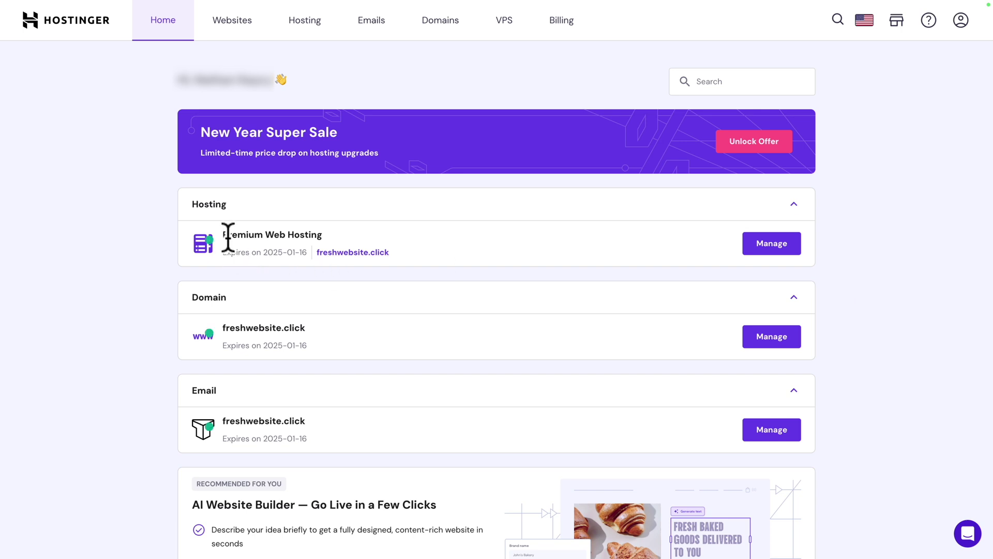
# Manage the Premium Web Hosting plan and open its Auto Installer
pyautogui.click(763, 248)
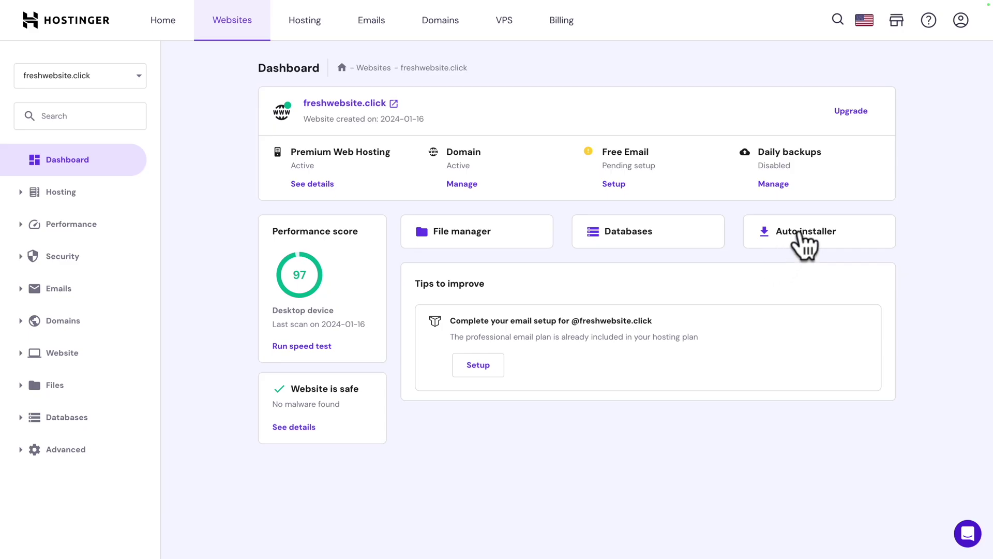
pyautogui.click(800, 236)
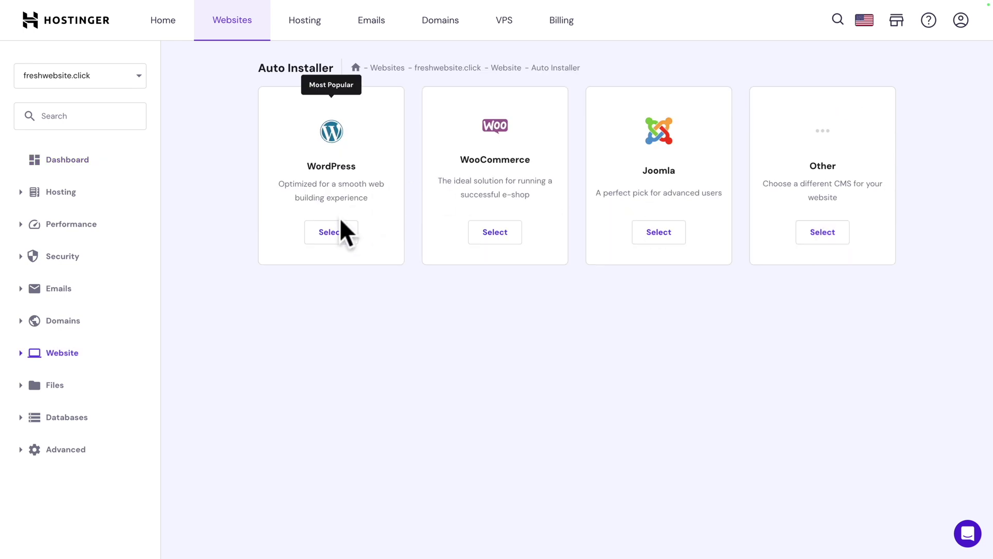
# Choose WordPress, keep the 'My website' title, and enter a strong administrator password
pyautogui.click(331, 233)
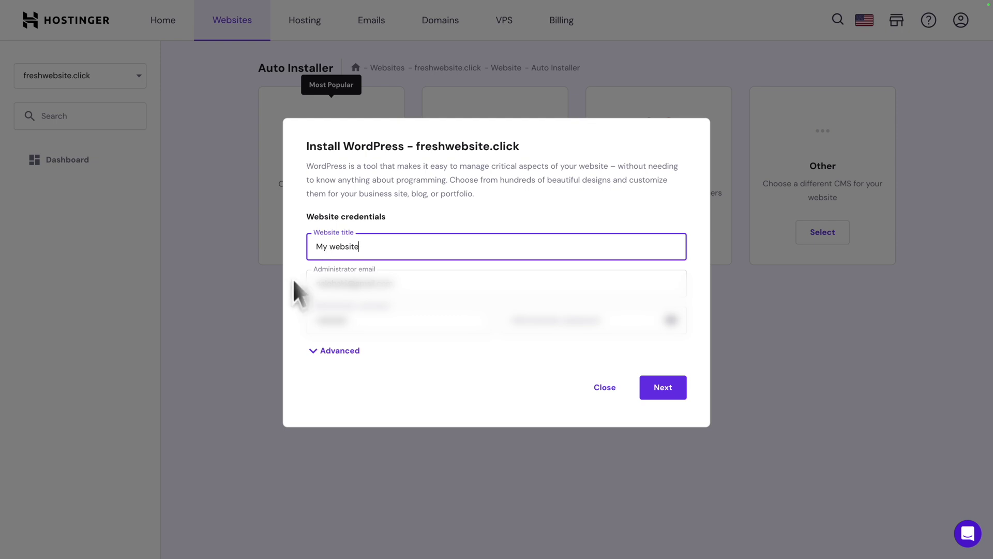
pyautogui.click(291, 309)
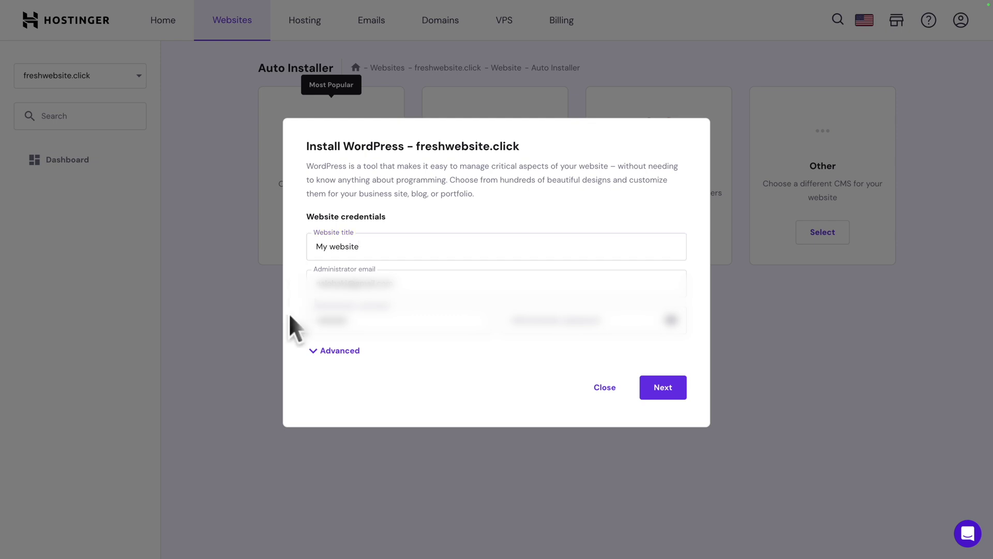
pyautogui.click(548, 327)
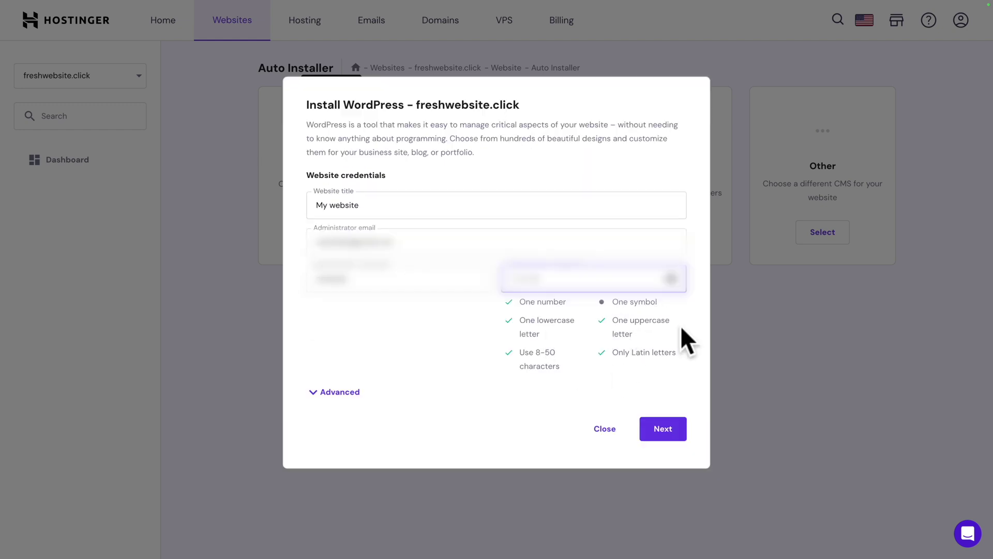
pyautogui.write('!')
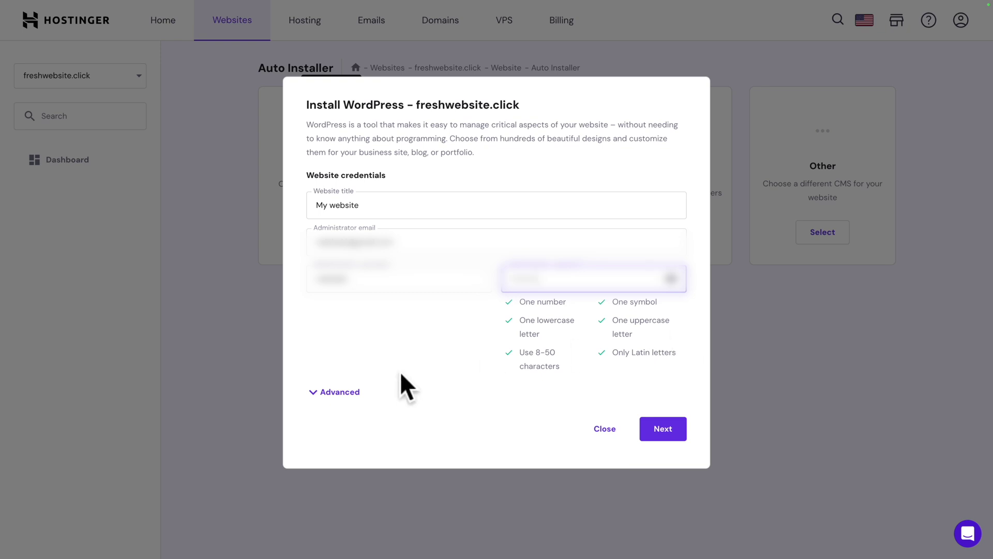
# In the Advanced options, create a new database and paste in its database password
pyautogui.click(314, 392)
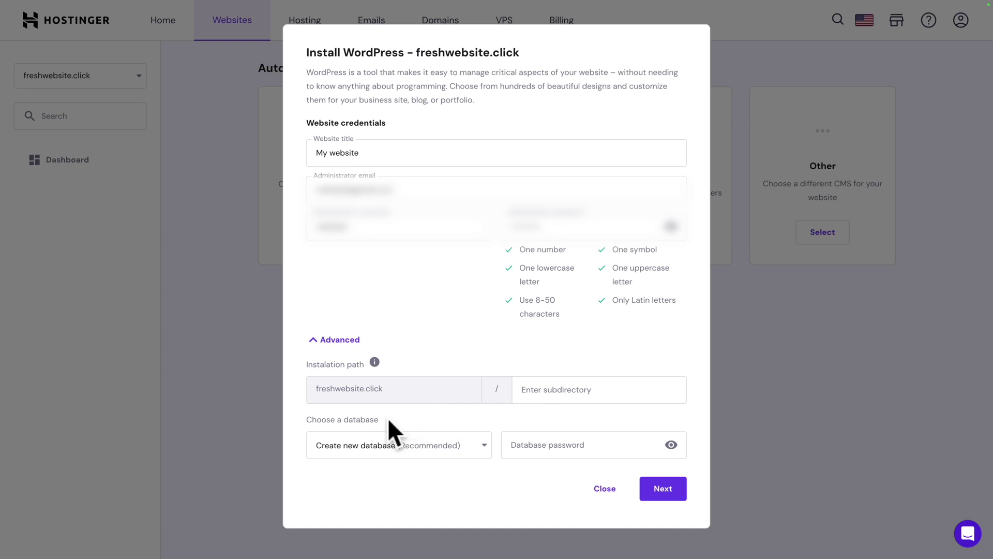
pyautogui.click(392, 449)
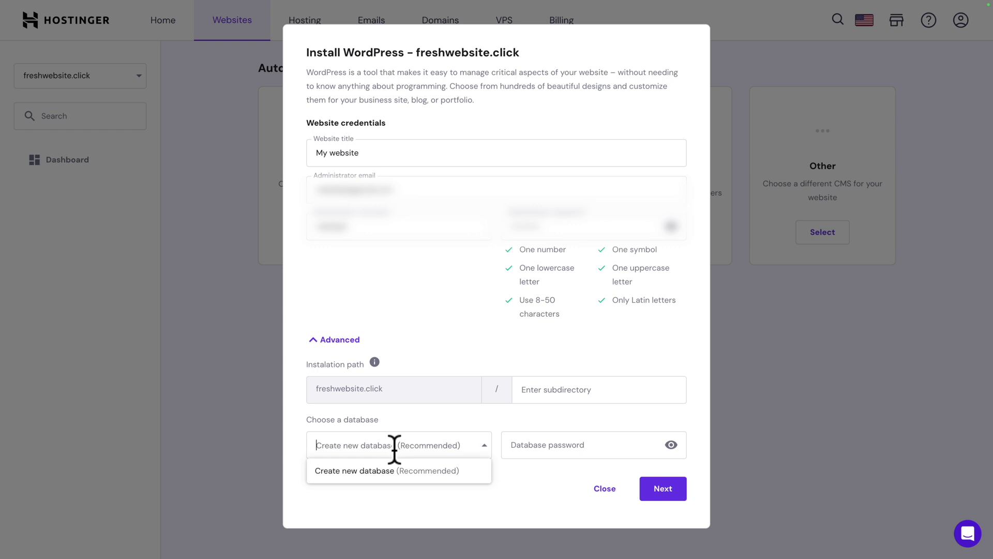
pyautogui.click(406, 473)
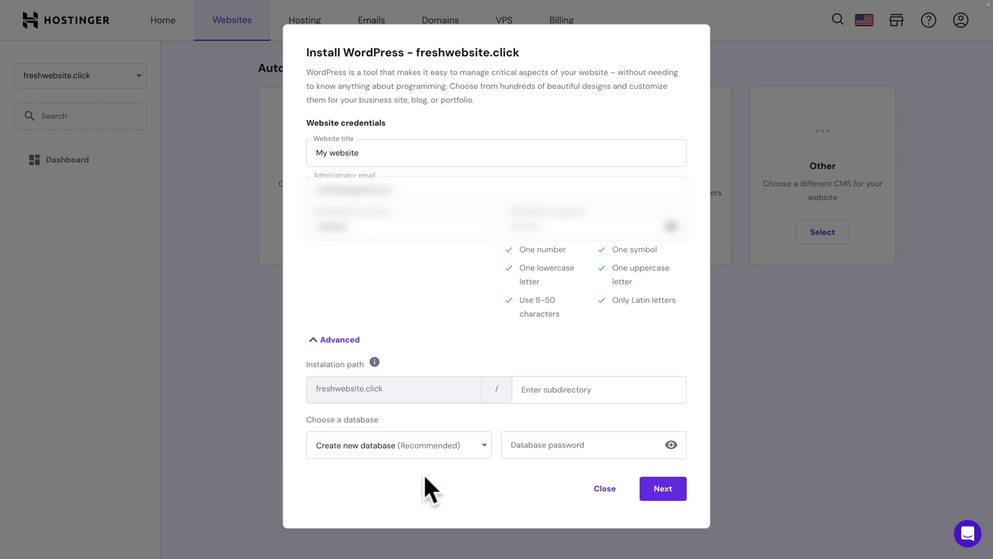
pyautogui.click(522, 448)
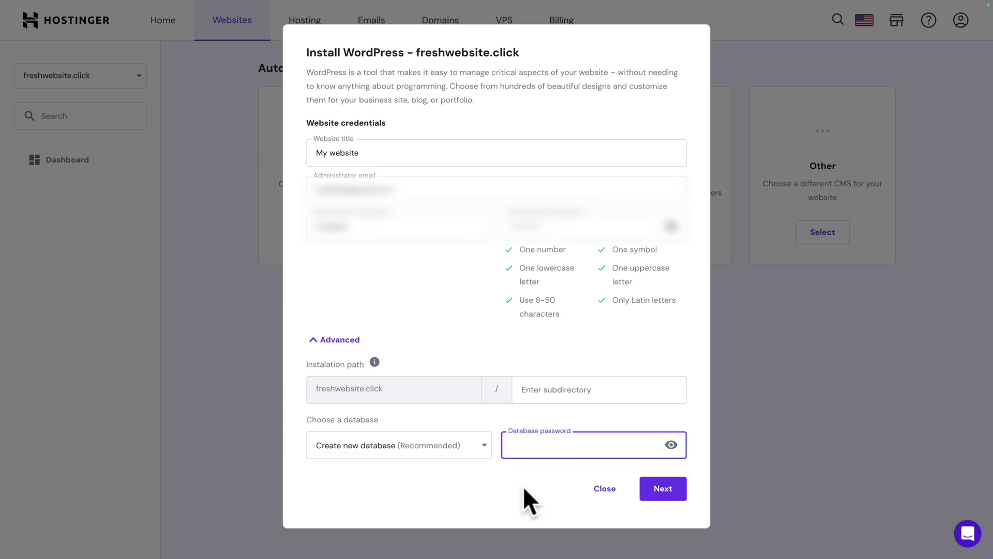
pyautogui.hotkey('ctrl', 'v')
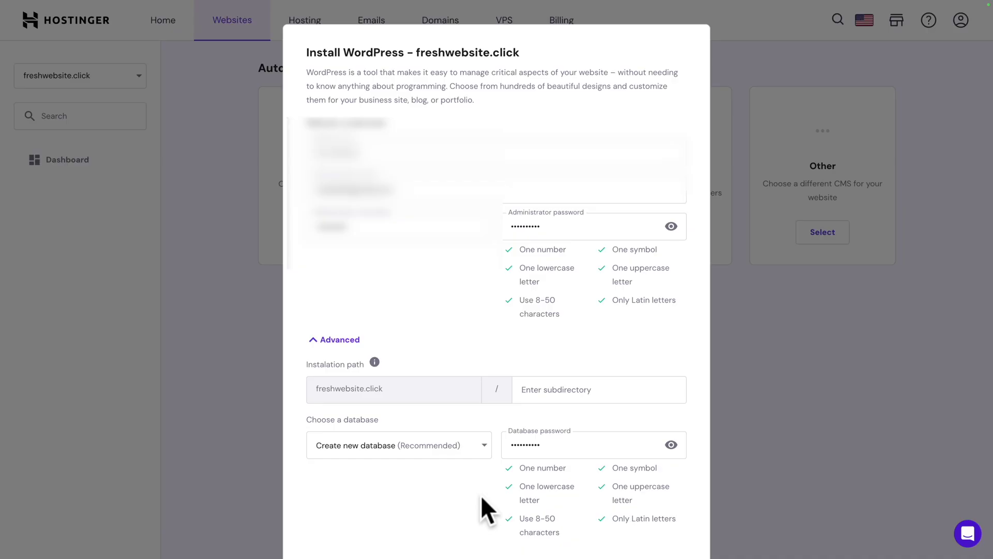
pyautogui.scroll(-1, 480, 495)
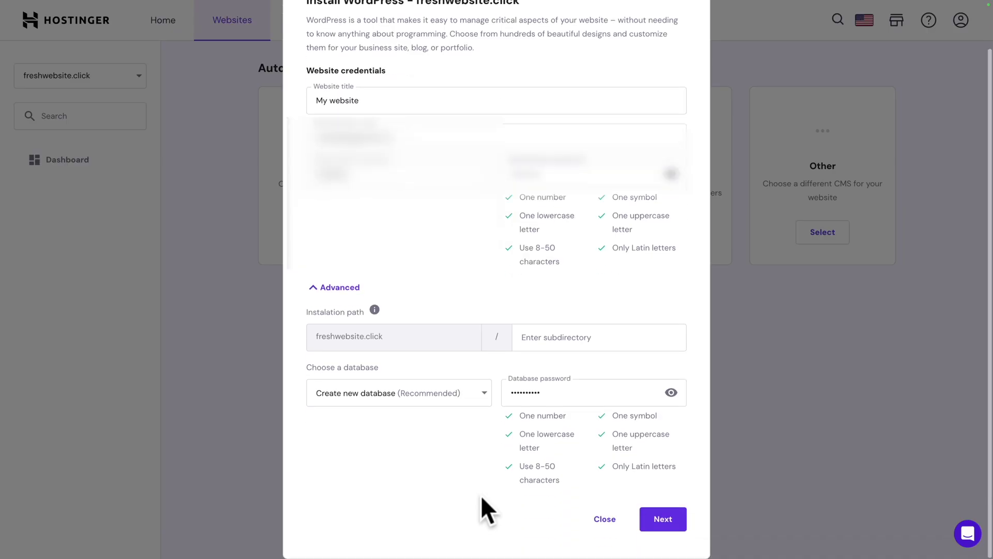
pyautogui.click(672, 522)
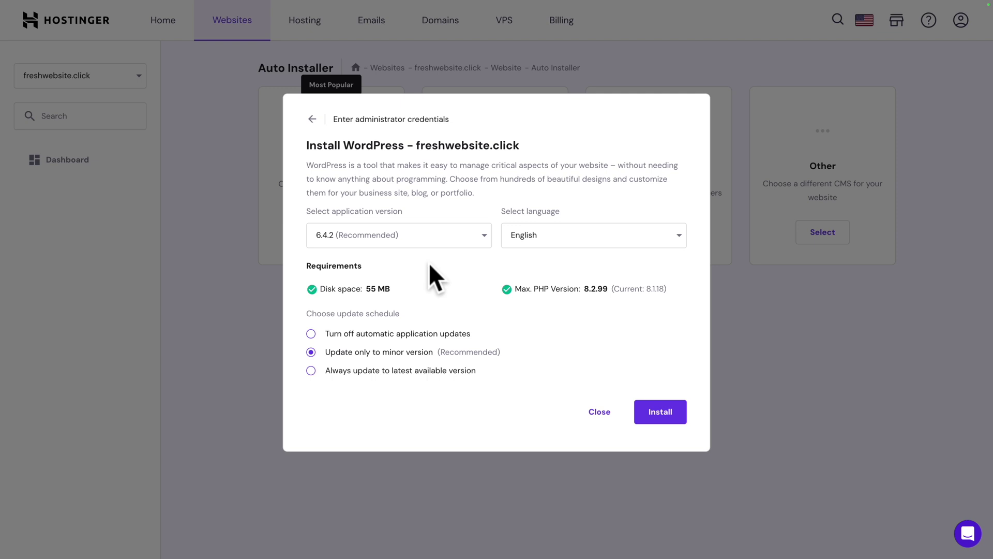
# Keep WordPress 6.4.2 with English as the site language and begin the installation
pyautogui.click(531, 239)
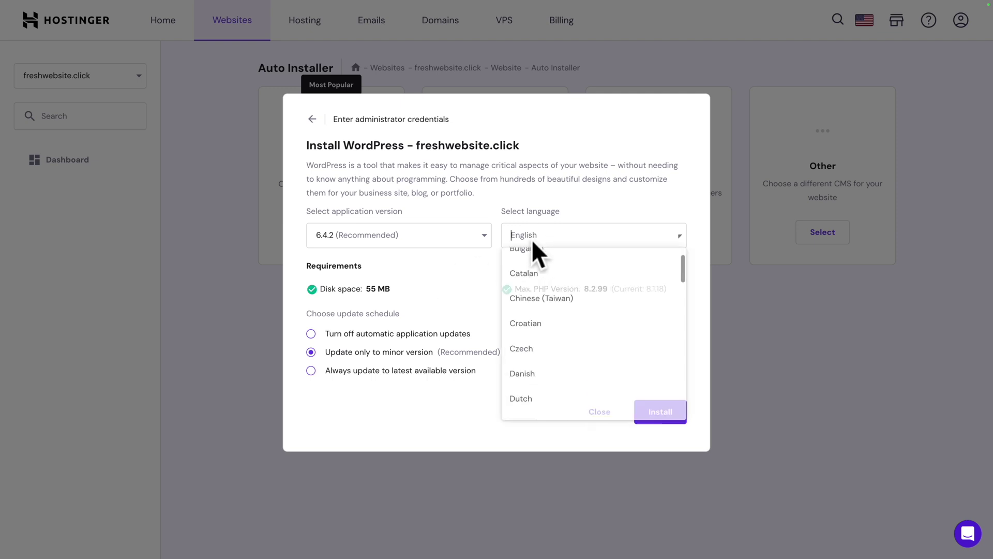
pyautogui.click(458, 257)
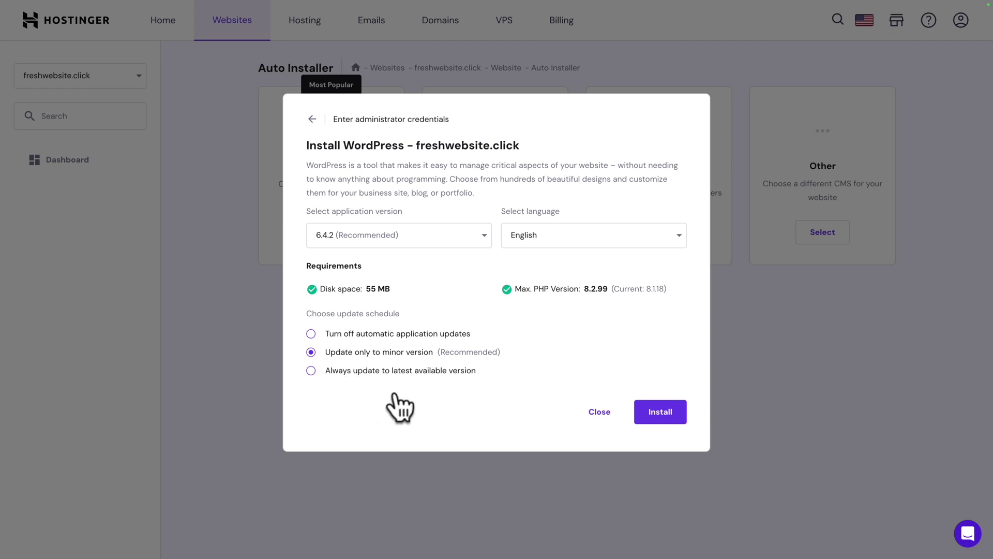
pyautogui.click(659, 411)
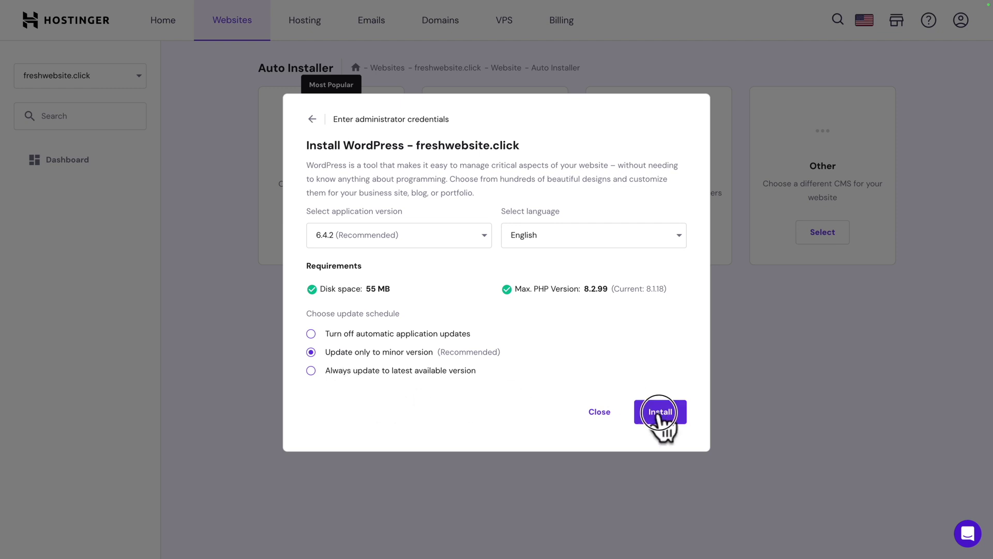